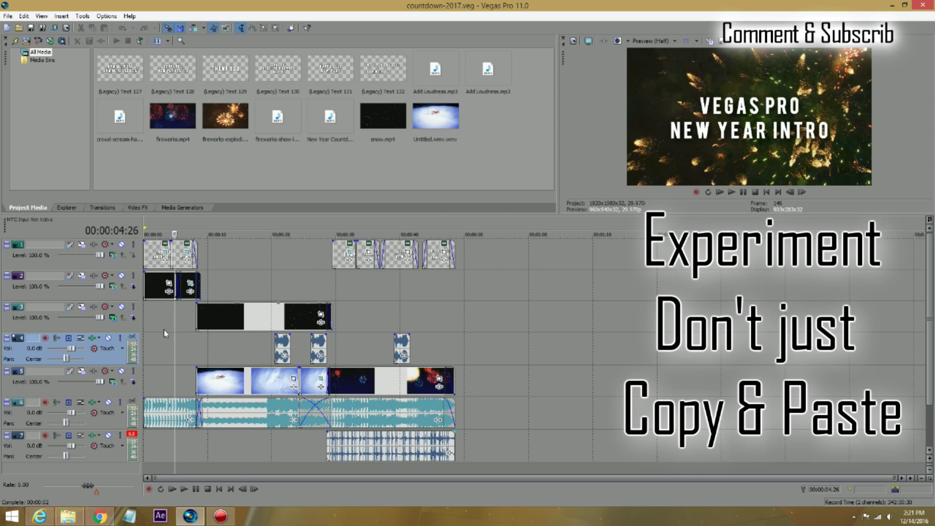
# Solo video track 2 so only its opening fireworks clips play in the preview.
pyautogui.click(133, 276)
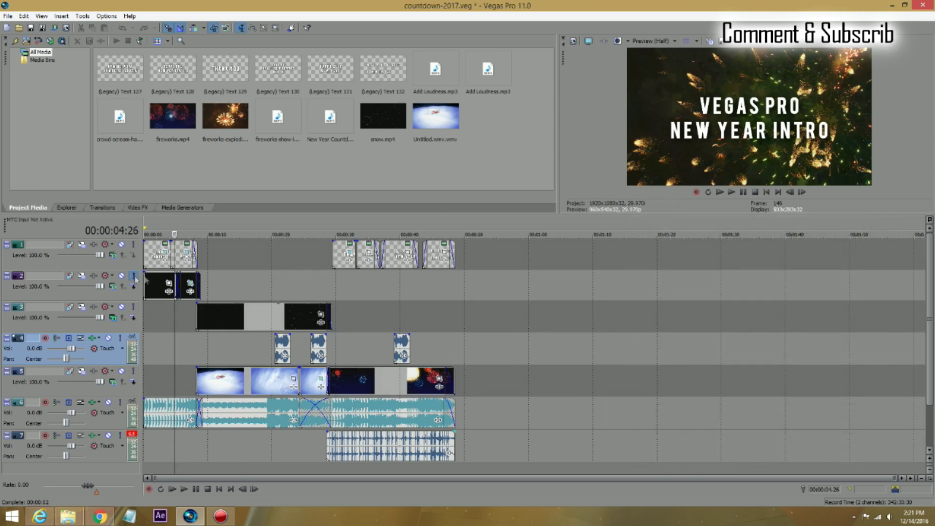
# Play the soloed video track 2 briefly from the start of the intro.
pyautogui.click(146, 279)
pyautogui.press('space')
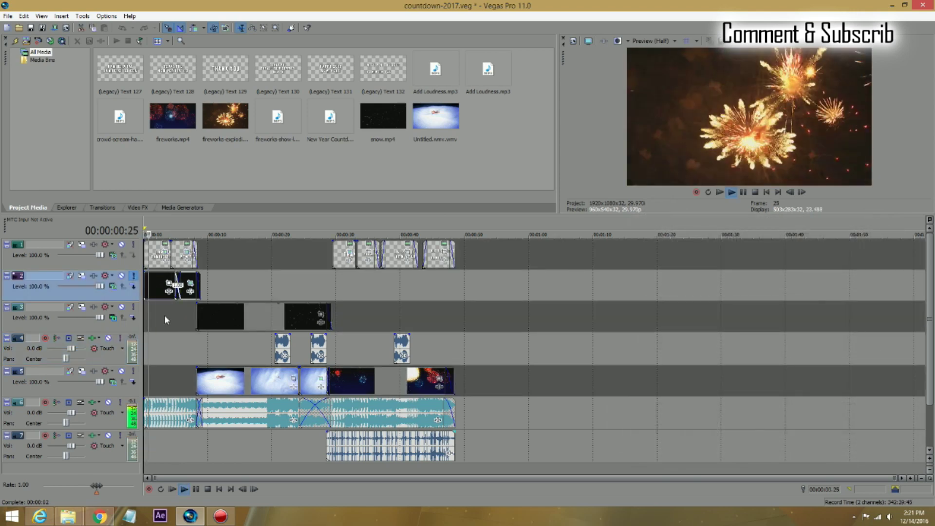
pyautogui.press('space')
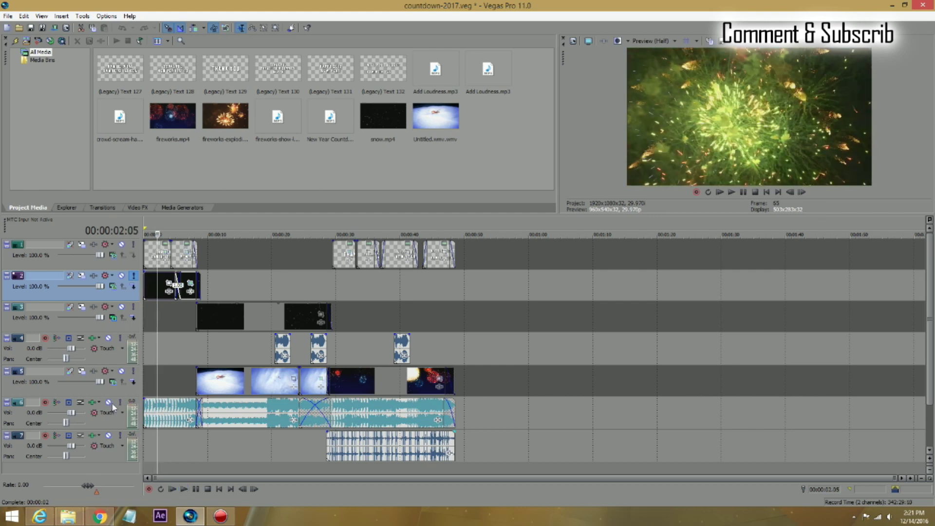
# Mute audio tracks 6, 7 and 4 and play the fireworks opening without sound.
pyautogui.click(109, 403)
pyautogui.click(109, 436)
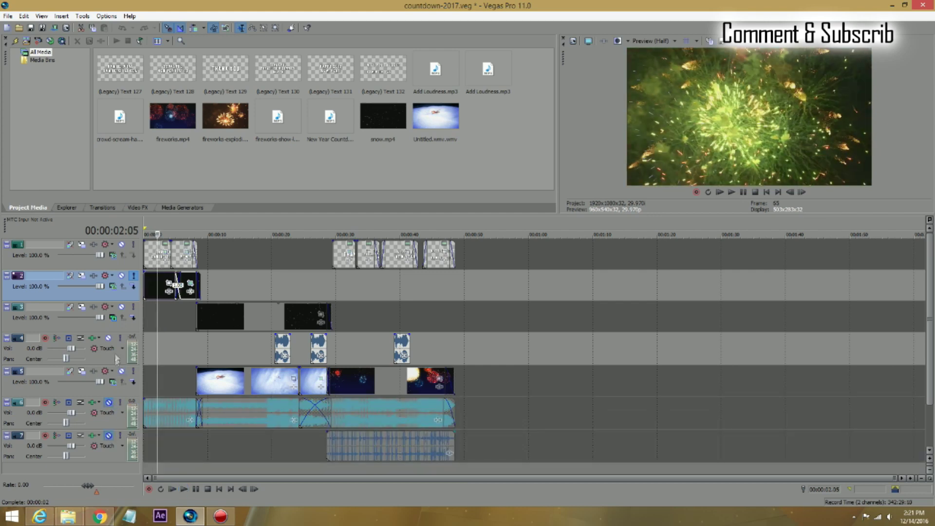
pyautogui.click(109, 338)
pyautogui.press('space')
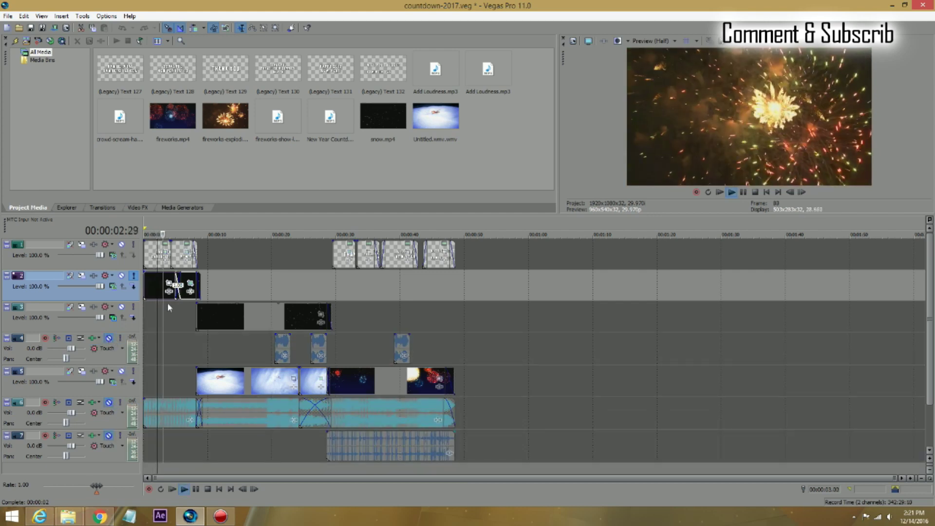
pyautogui.press('space')
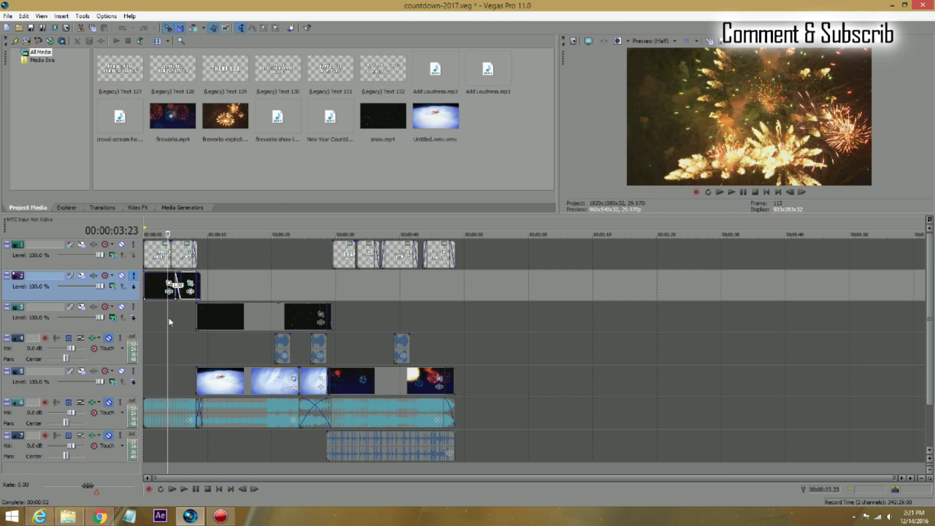
# Play on to 9 seconds, select video track 3, and also solo video track 5.
pyautogui.press('space')
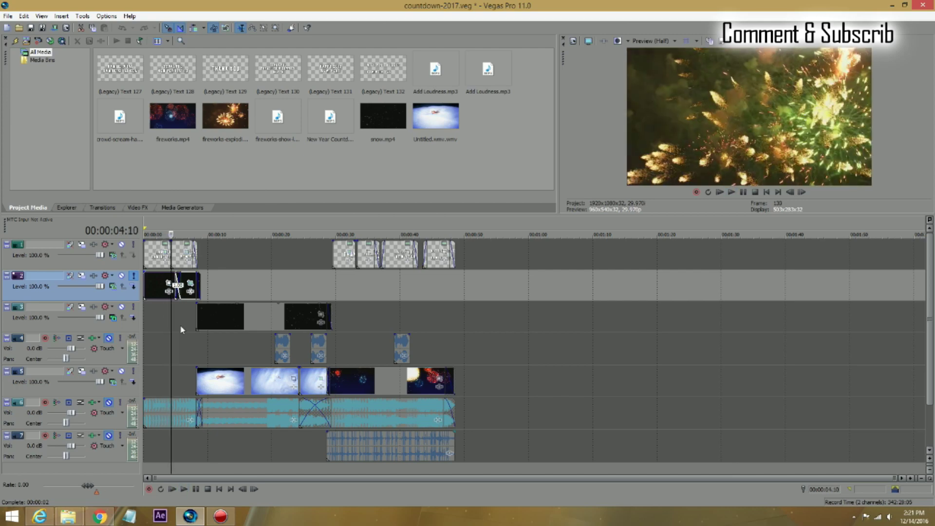
pyautogui.click(183, 322)
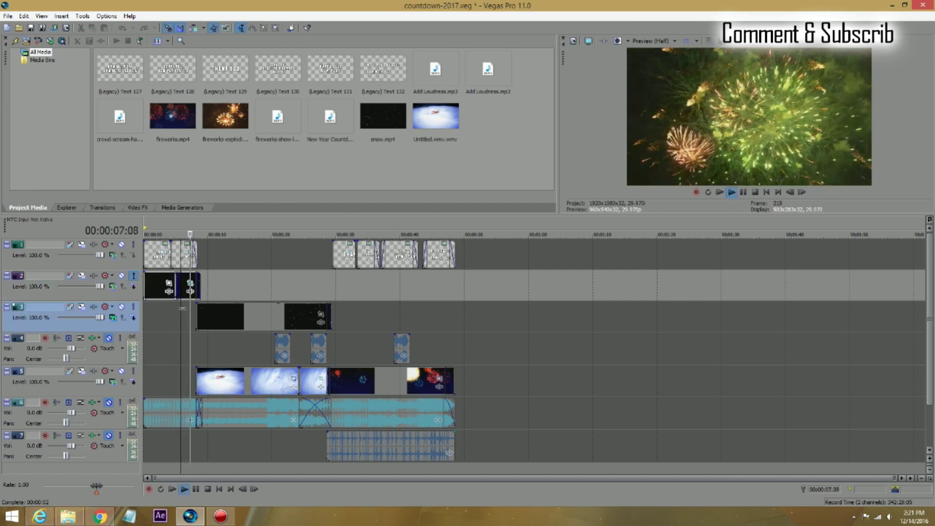
pyautogui.press('space')
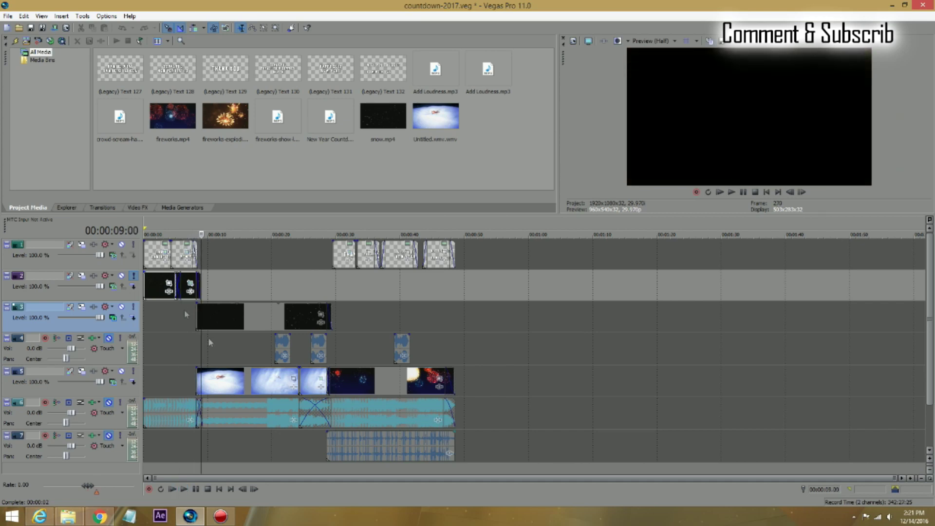
pyautogui.click(134, 372)
# Play the snowy countdown clip on track 5 from its start.
pyautogui.click(197, 380)
pyautogui.press('space')
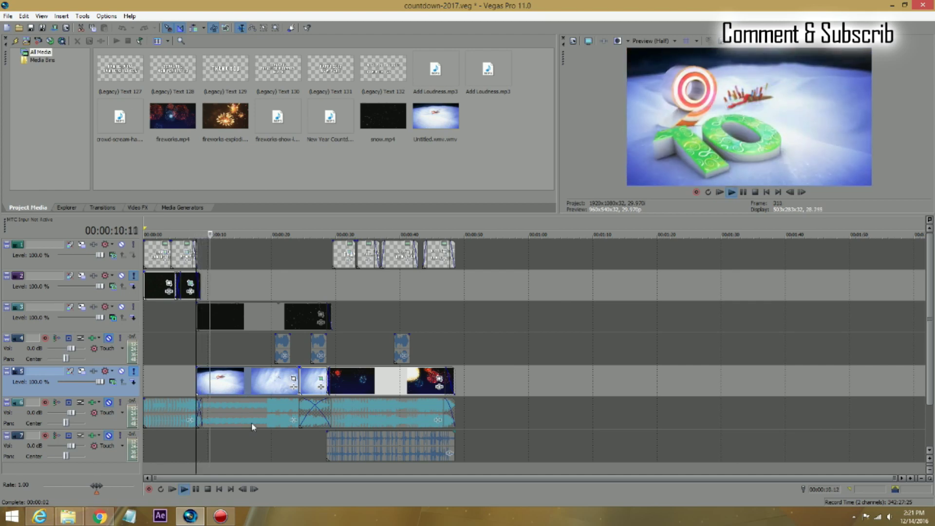
pyautogui.press('Return')
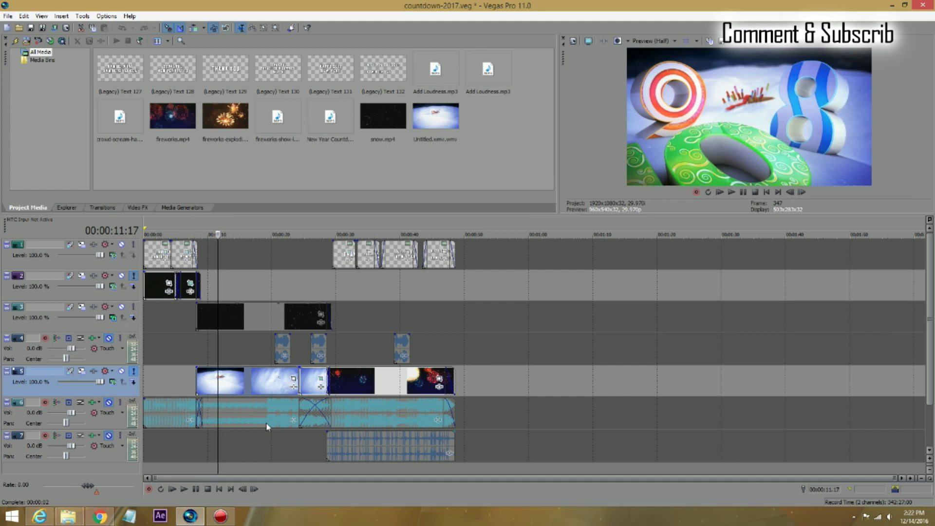
# Preview the footage around 18–21 seconds, the rocket clouds, and the fireworks clip at 30 seconds.
pyautogui.click(279, 438)
pyautogui.click(261, 441)
pyautogui.click(299, 440)
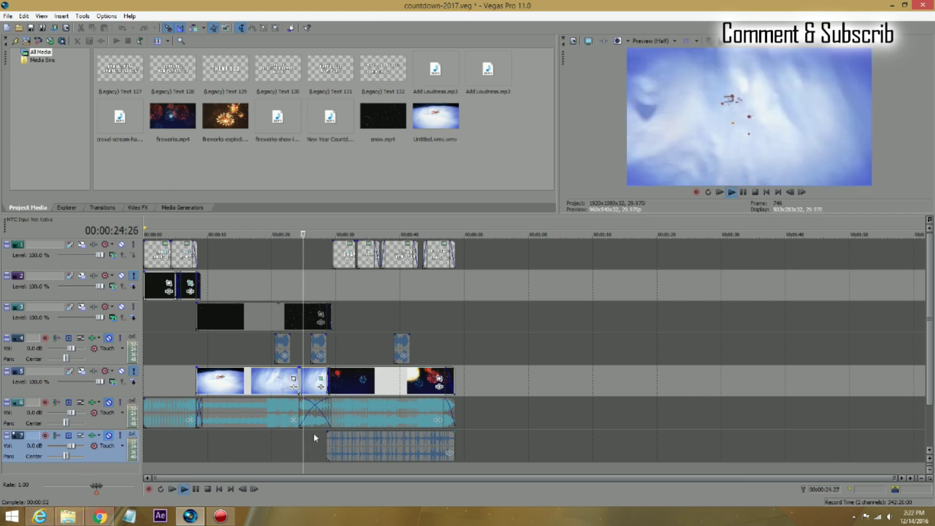
pyautogui.click(337, 383)
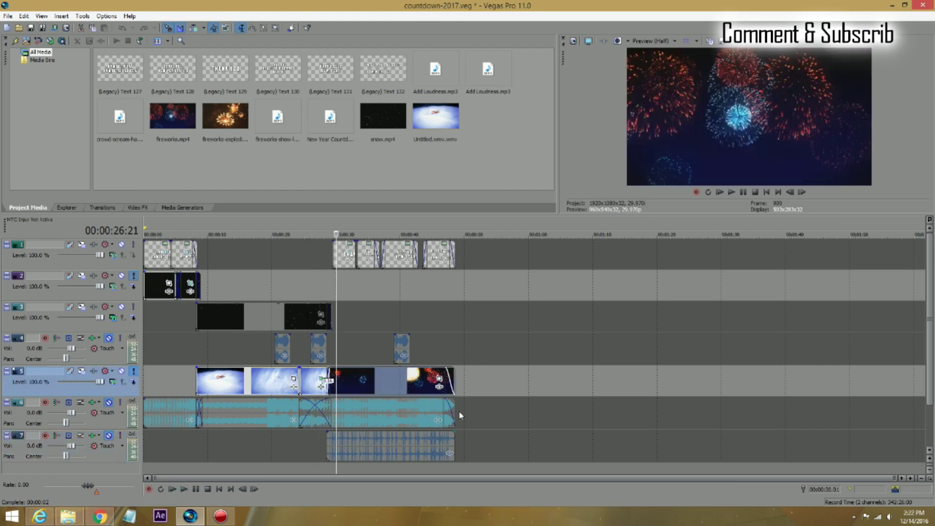
pyautogui.press('space')
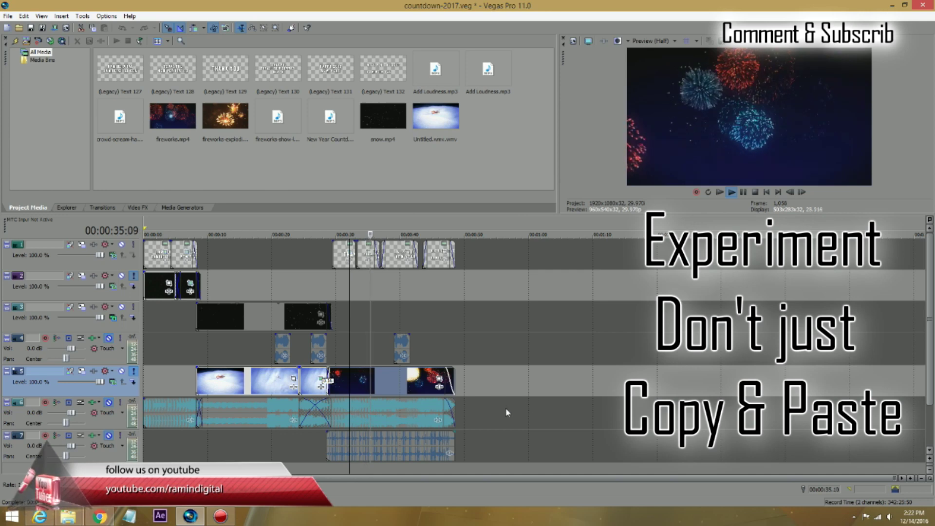
pyautogui.press('space')
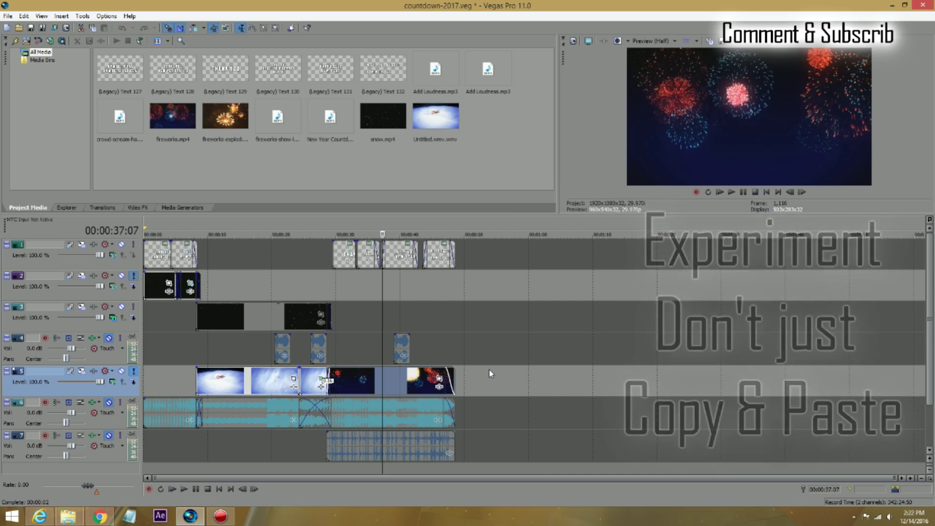
pyautogui.click(134, 372)
# Unmute audio tracks 6, 7 and 4 and remove the solo from video track 2.
pyautogui.click(109, 403)
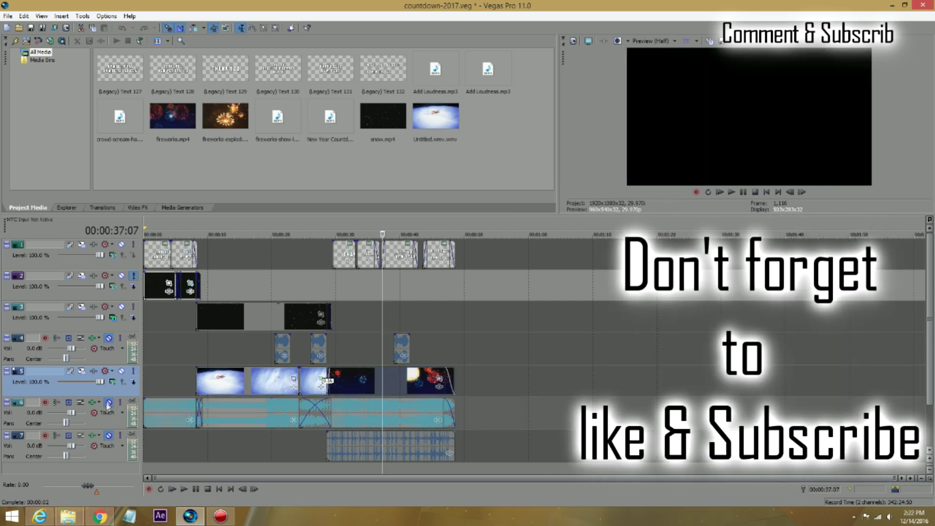
pyautogui.click(108, 436)
pyautogui.click(134, 276)
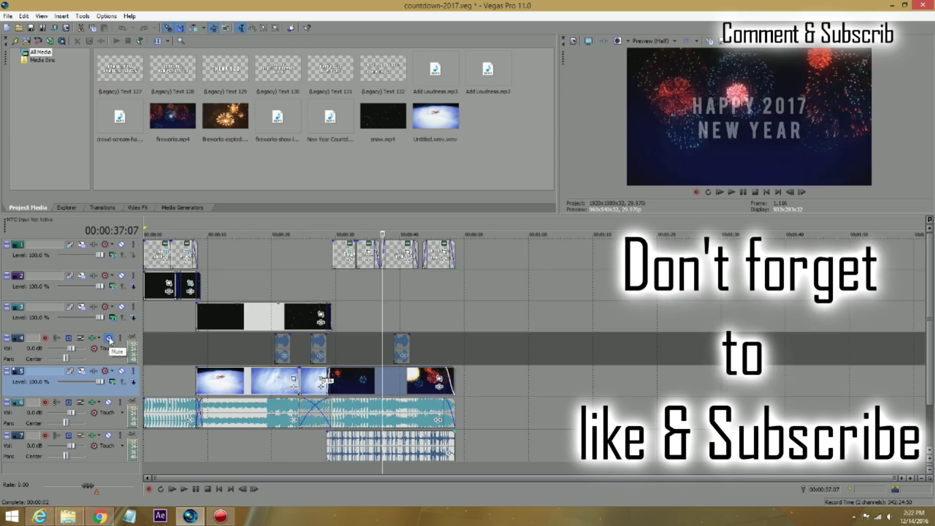
pyautogui.click(108, 338)
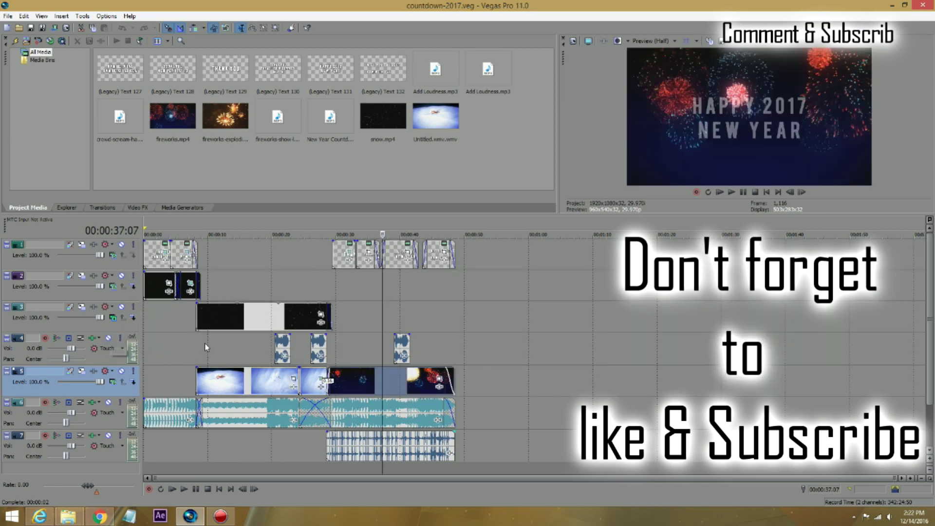
# Move to the THANK YOU title clip at about 31 seconds and open its text settings.
pyautogui.click(154, 317)
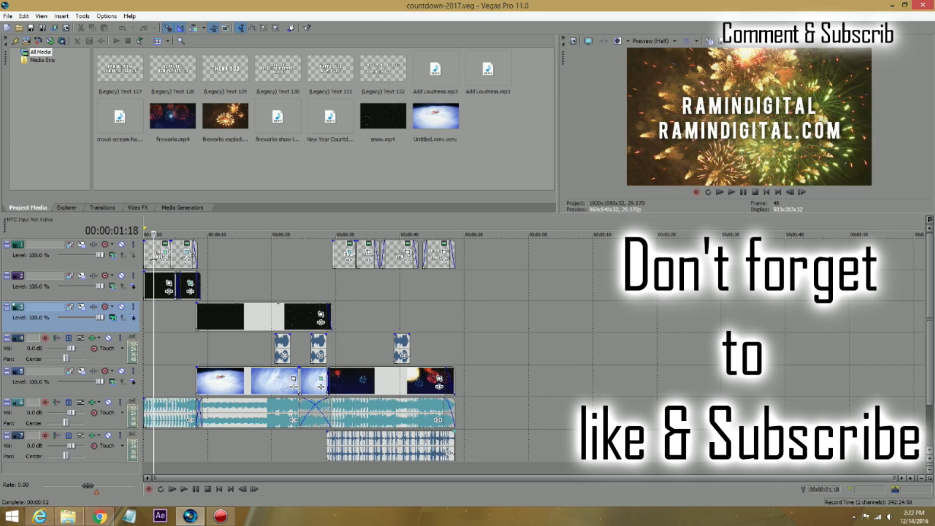
pyautogui.click(343, 259)
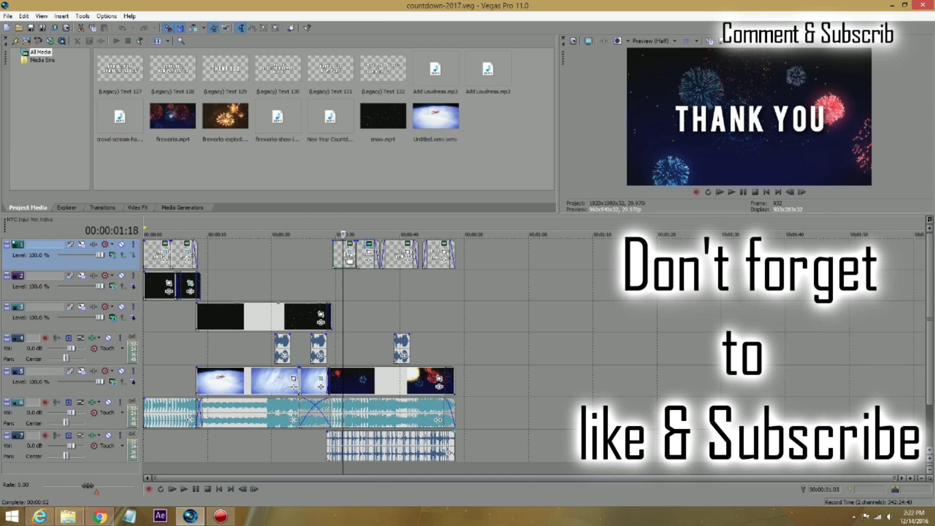
pyautogui.click(349, 256)
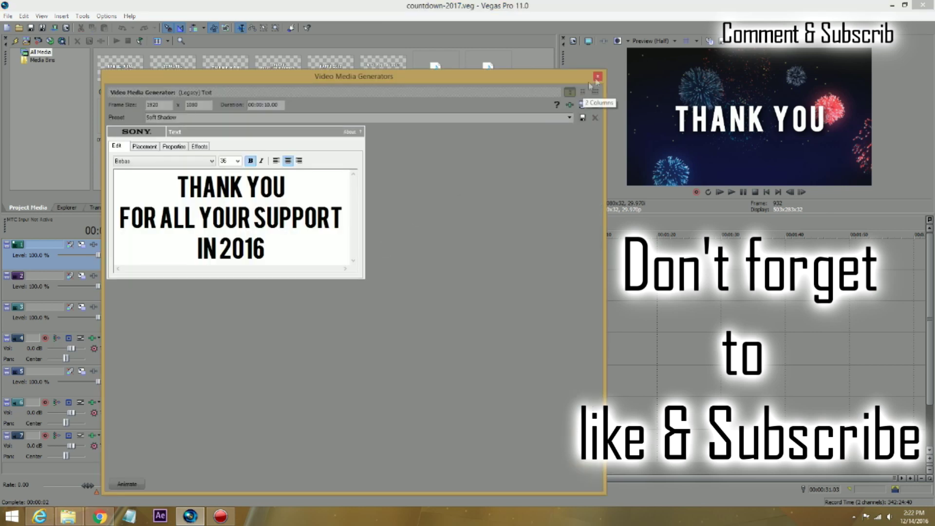
# Close the THANK YOU text editor and return to the RAMINDIGITAL title at the project start.
pyautogui.click(598, 77)
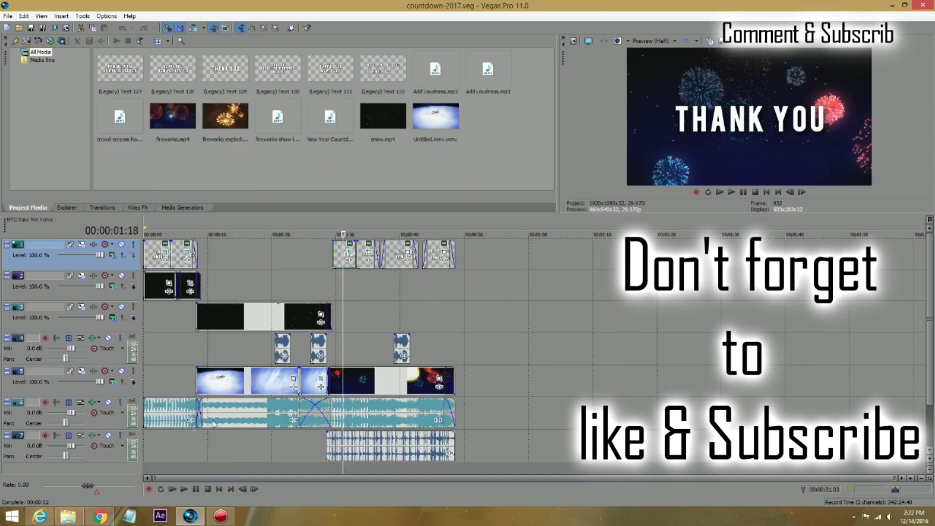
pyautogui.click(165, 382)
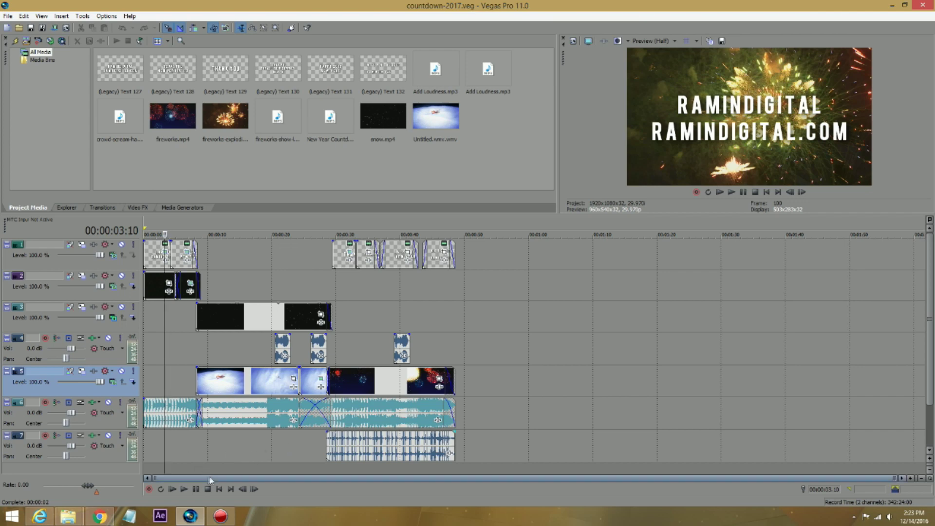
pyautogui.click(219, 489)
# Play the intro briefly from the start, then jump to the rocket section at about 19 seconds.
pyautogui.press('space')
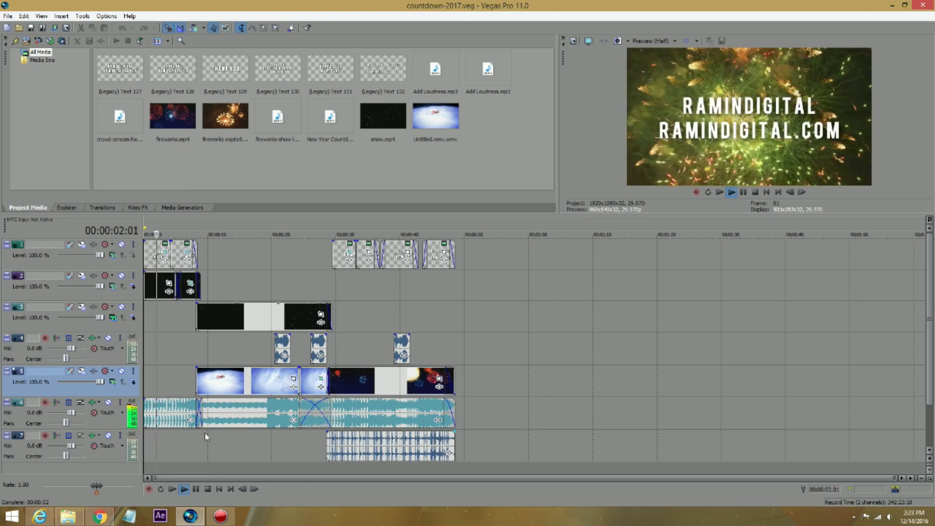
pyautogui.press('space')
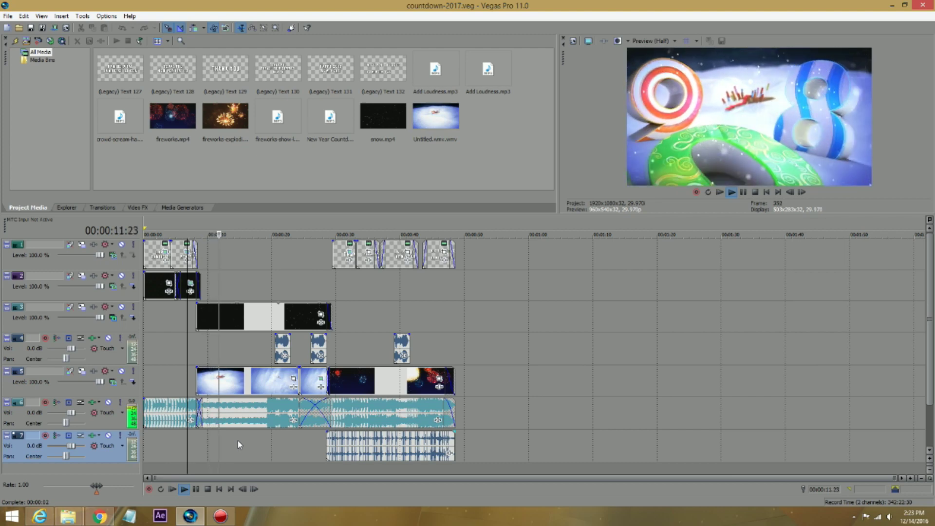
pyautogui.click(269, 444)
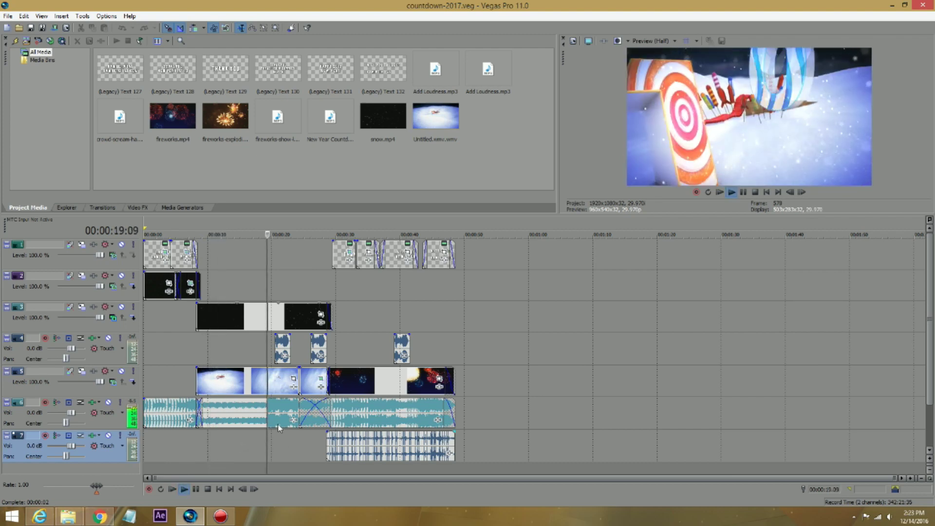
# Solo audio track 4 to hear its rocket sound effects, then unsolo it and replay from 19 seconds.
pyautogui.click(119, 339)
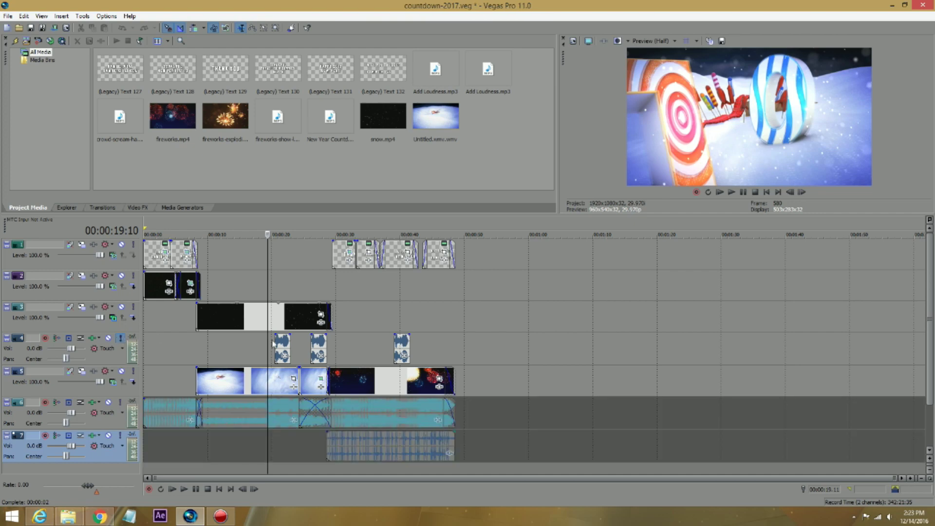
pyautogui.click(276, 341)
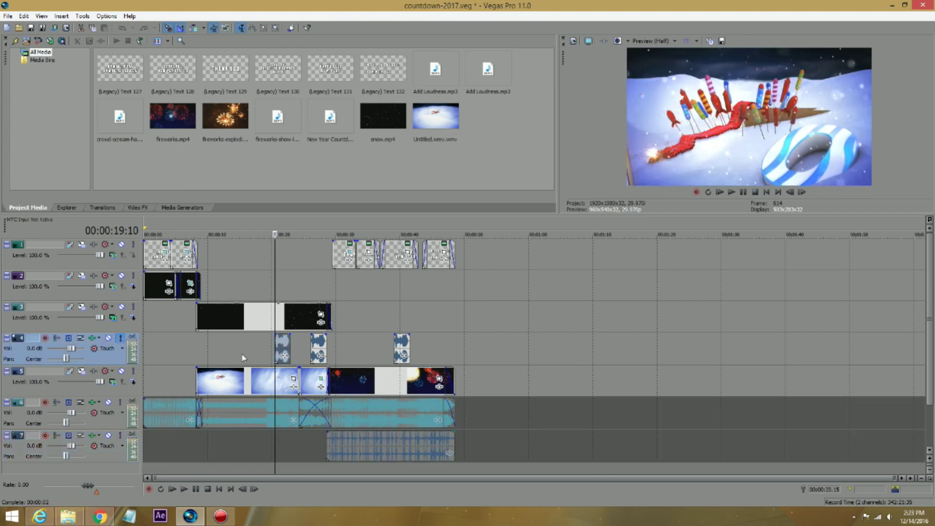
pyautogui.press('space')
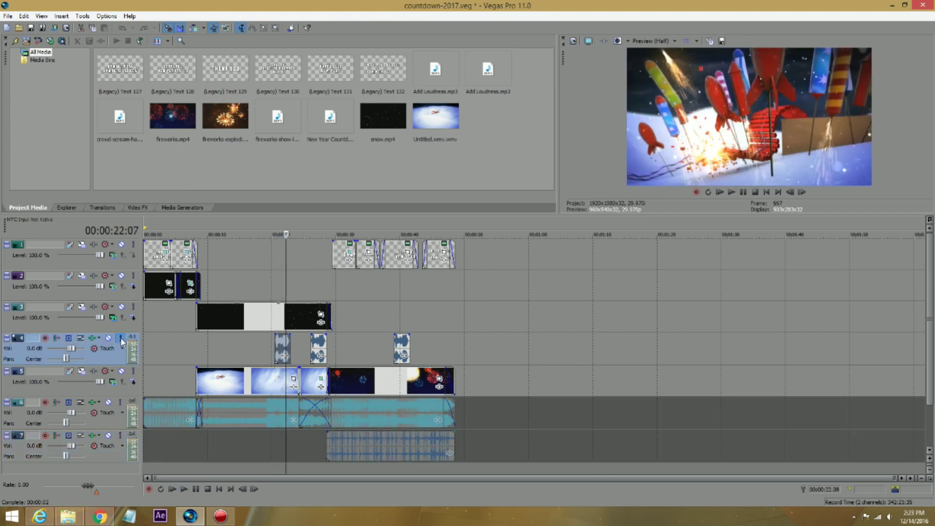
pyautogui.click(121, 341)
pyautogui.click(270, 435)
pyautogui.press('space')
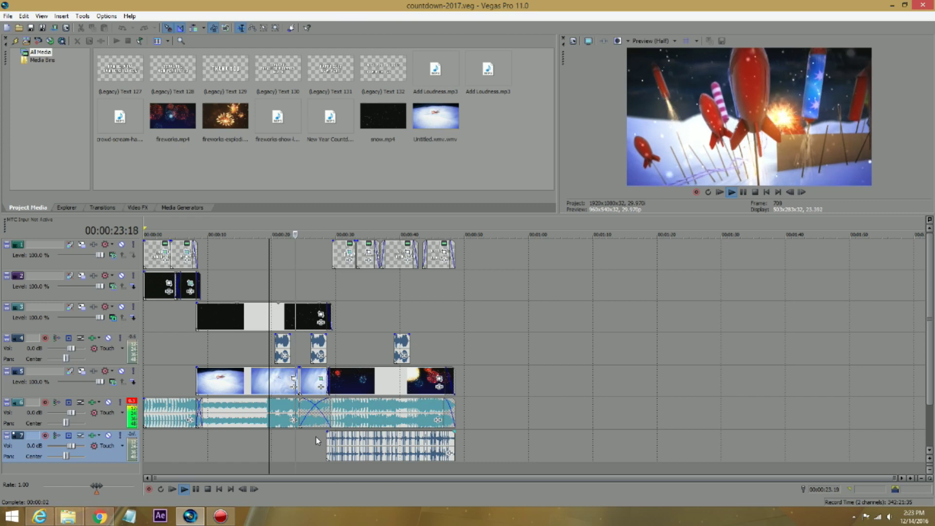
# Replay the snowy rocket footage from about 21–24 seconds and the fireworks ending from 30 seconds.
pyautogui.press('Return')
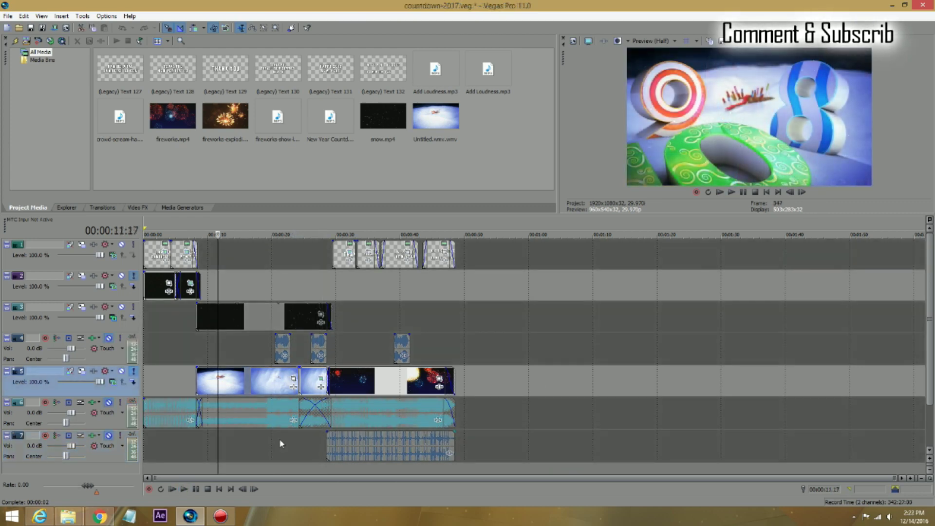
pyautogui.click(279, 438)
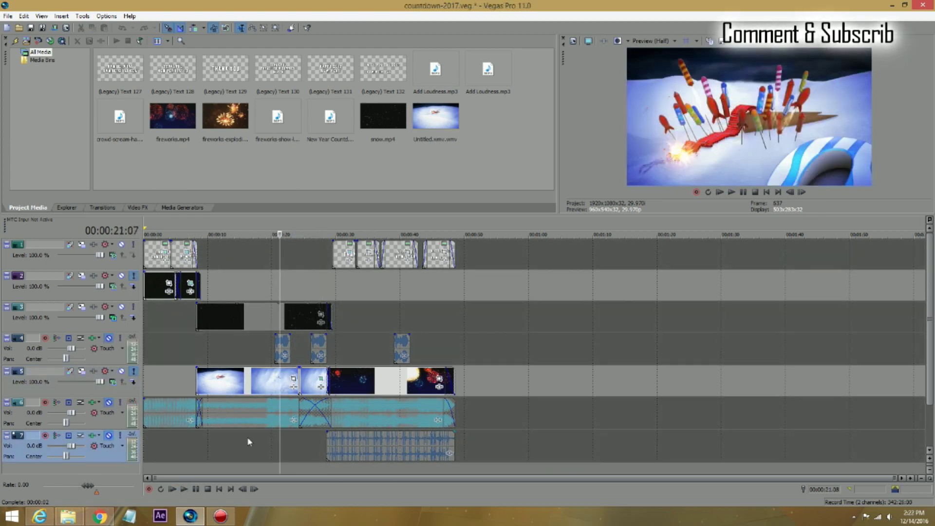
pyautogui.click(261, 440)
pyautogui.press('space')
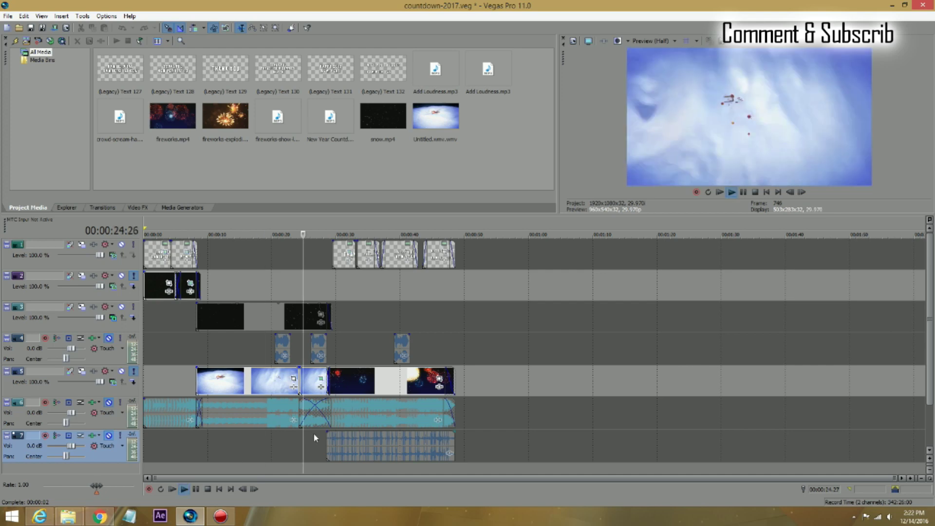
pyautogui.press('Return')
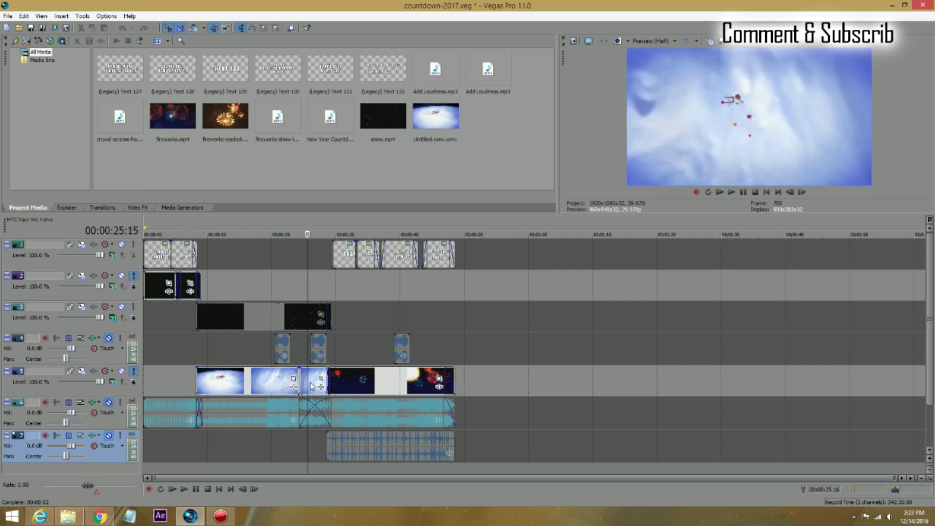
pyautogui.press('Return')
pyautogui.press('Return')
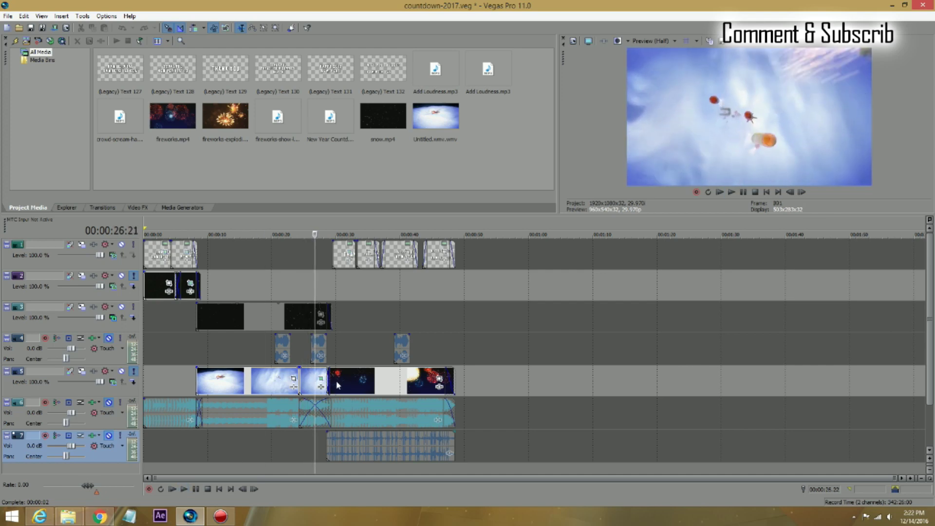
pyautogui.click(336, 383)
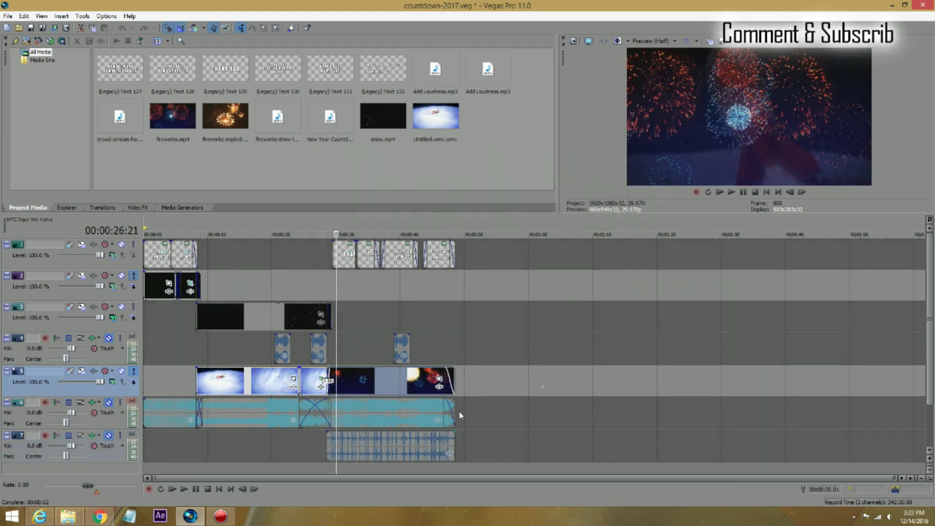
pyautogui.press('Return')
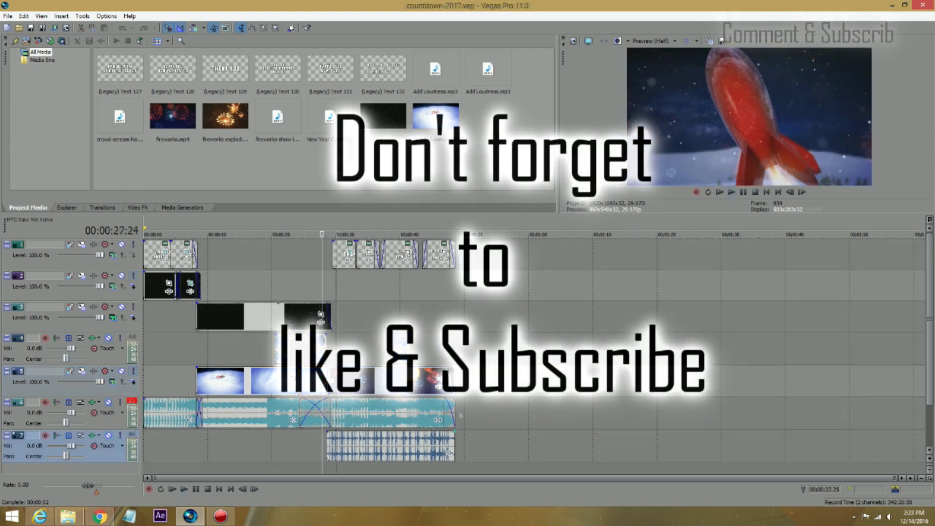